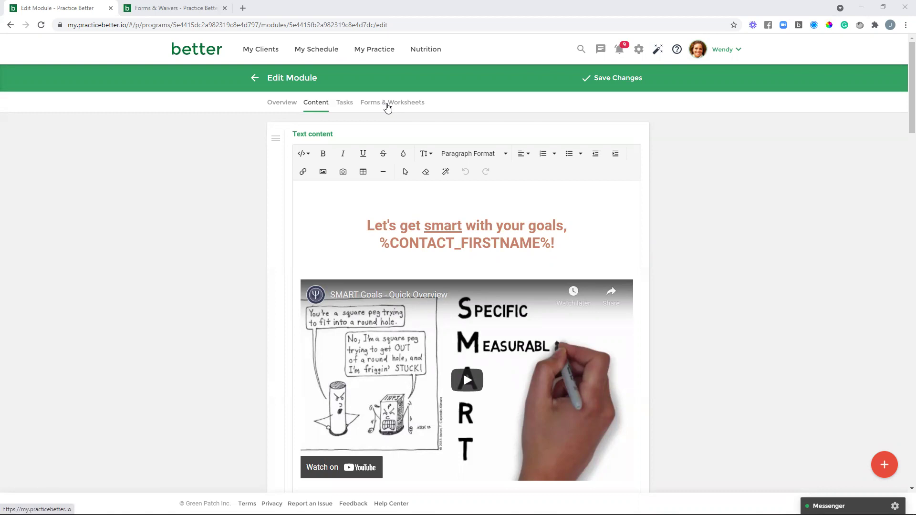
- View the module's attached forms, then return to its SMART goals heading and video content
left_click(388, 104)
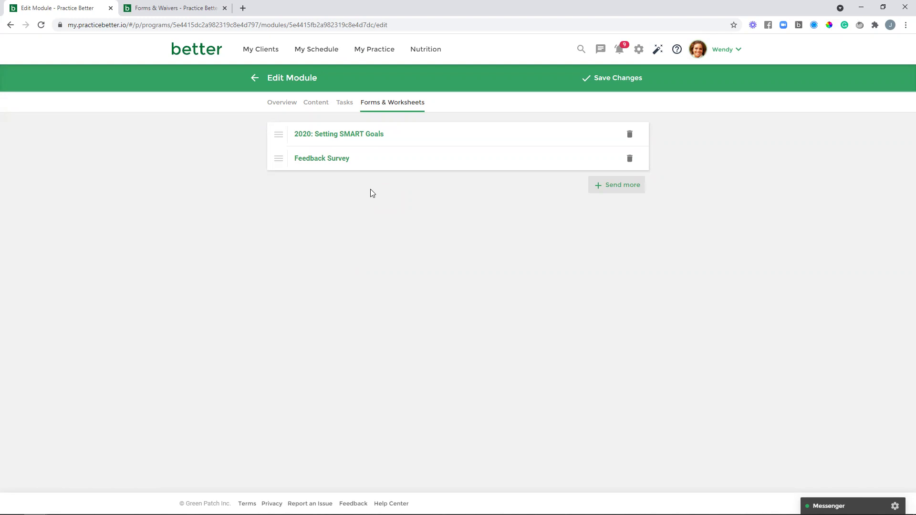
left_click(316, 106)
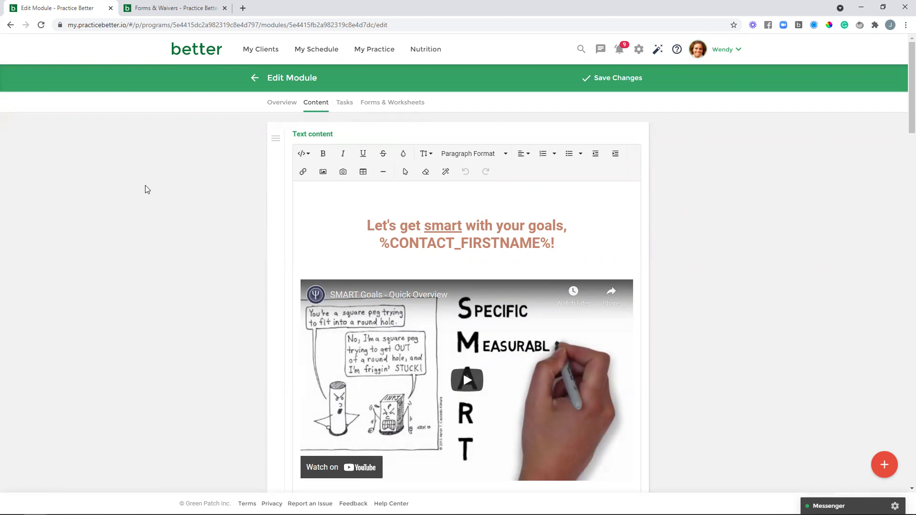
- Copy the Goal Setting Worksheet's public share link from the Forms & Waivers list
left_click(168, 10)
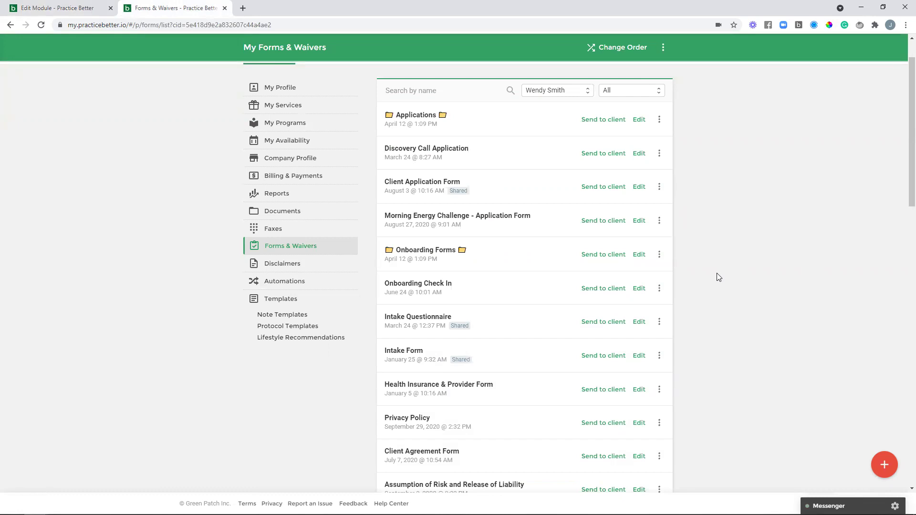
scroll(715, 273, "down", 2)
scroll(715, 273, "down", 9)
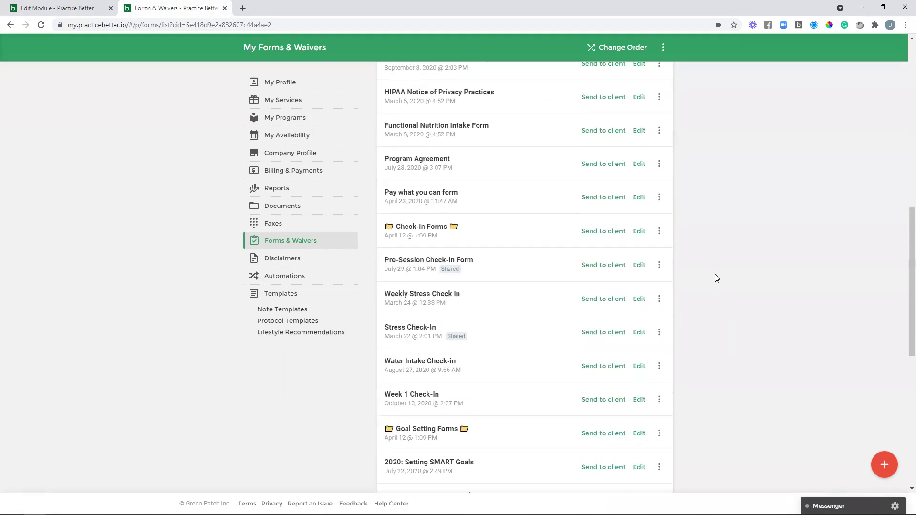
scroll(715, 275, "down", 3)
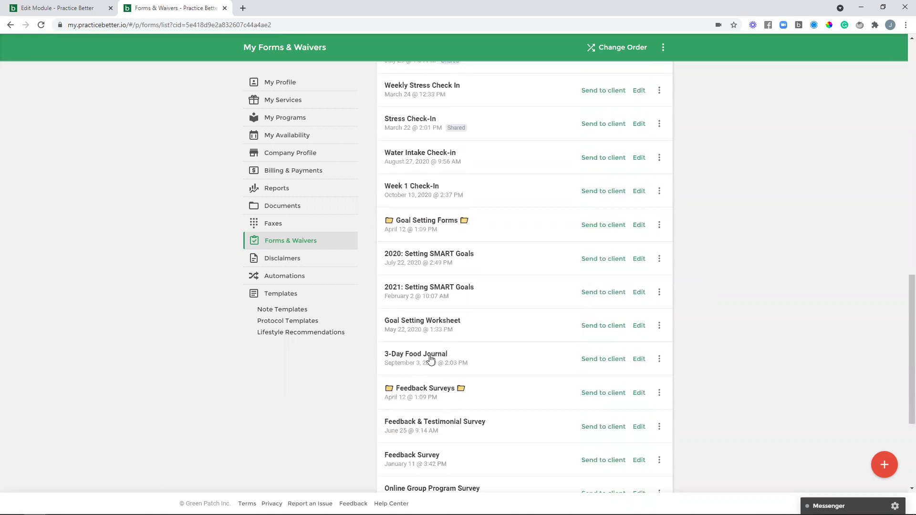
left_click(659, 329)
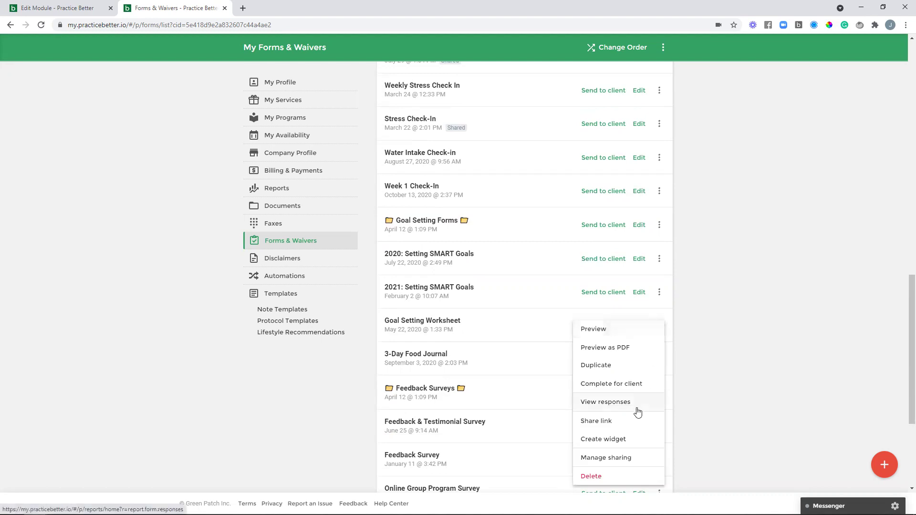
left_click(620, 421)
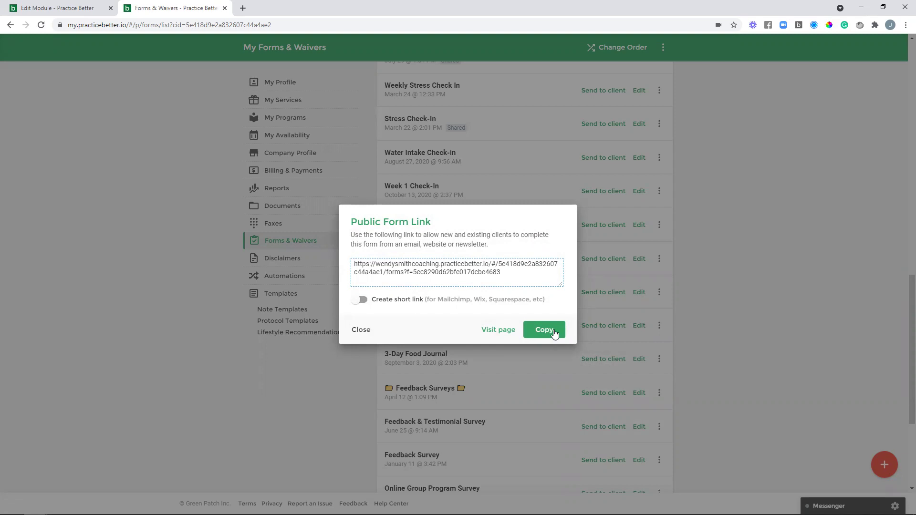
left_click(554, 334)
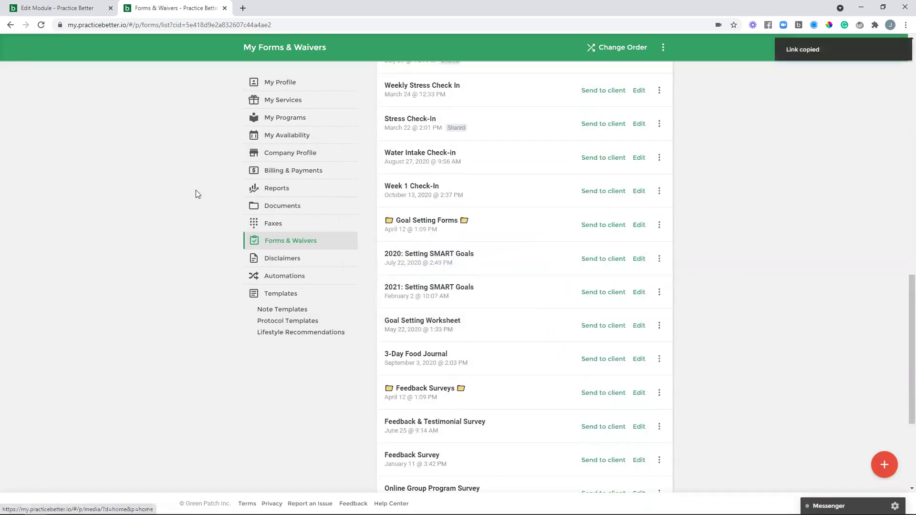
- Back in Edit Module, paste the copied form link above the Click Here graphic
left_click(76, 11)
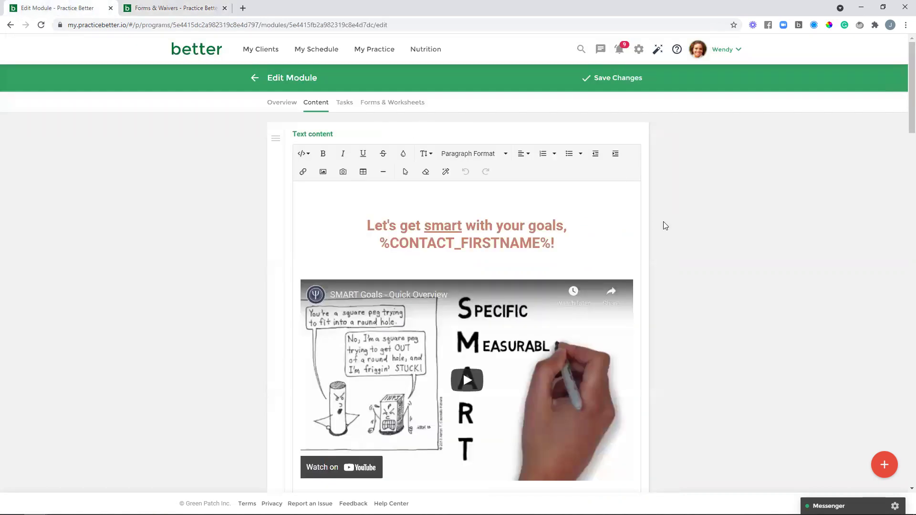
scroll(664, 223, "down", 15)
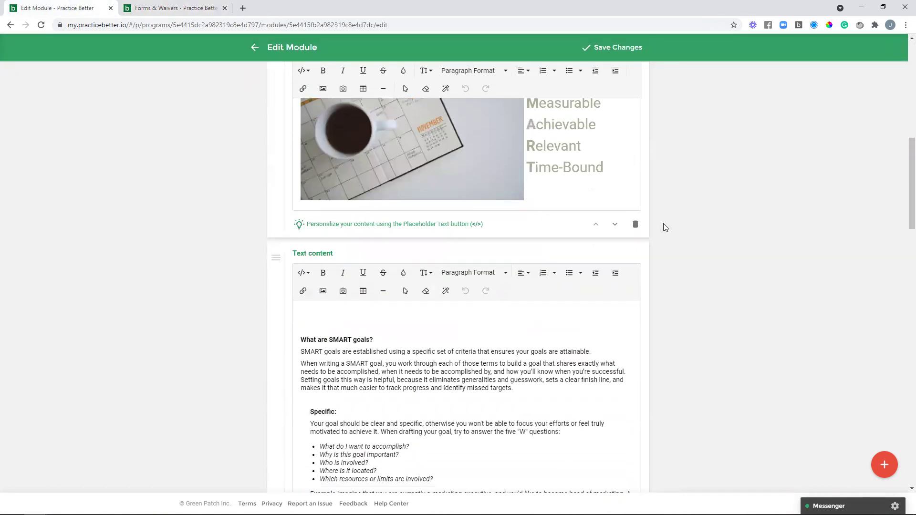
scroll(664, 225, "down", 12)
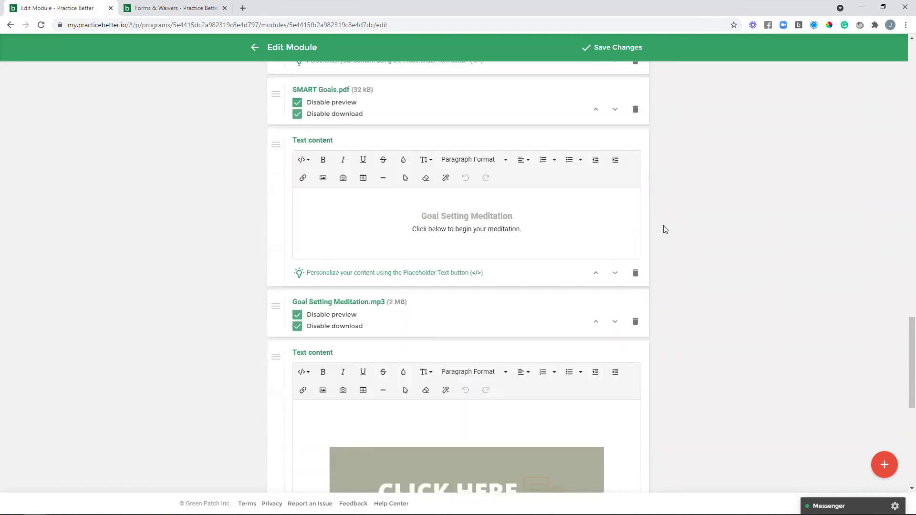
scroll(665, 229, "down", 3)
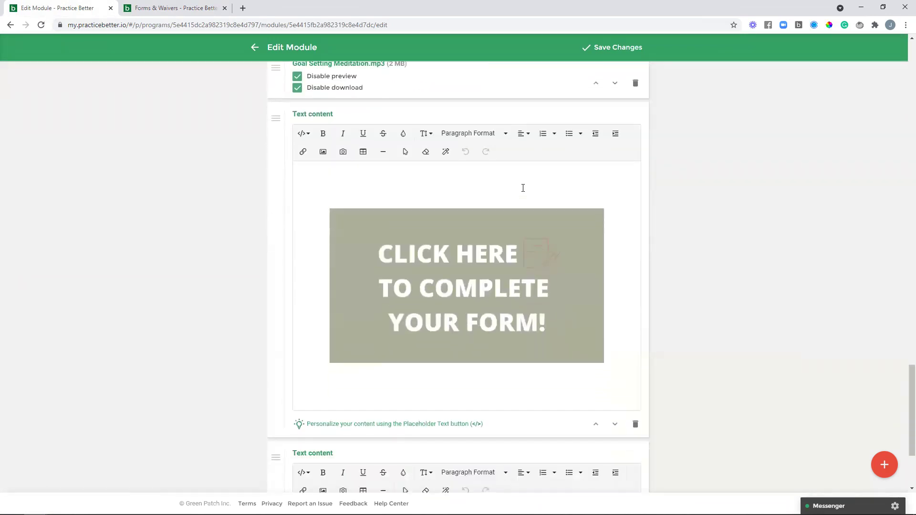
right_click(382, 176)
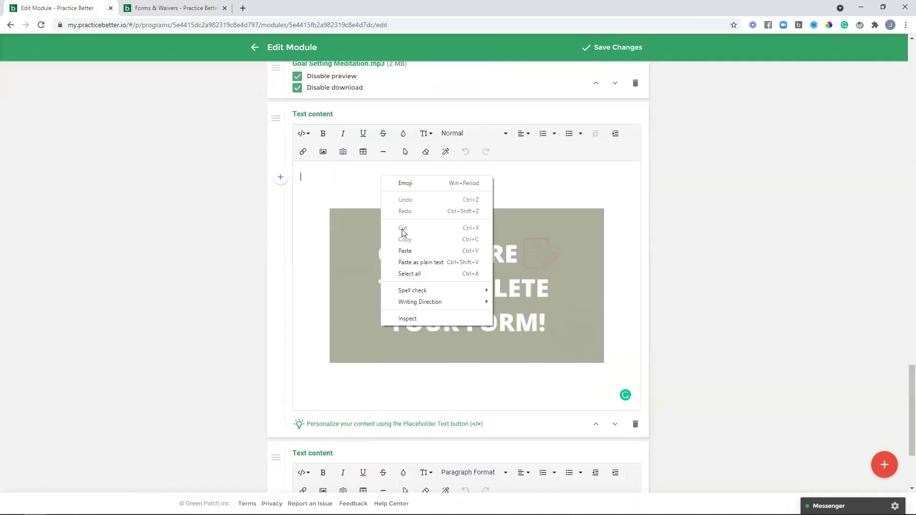
left_click(408, 251)
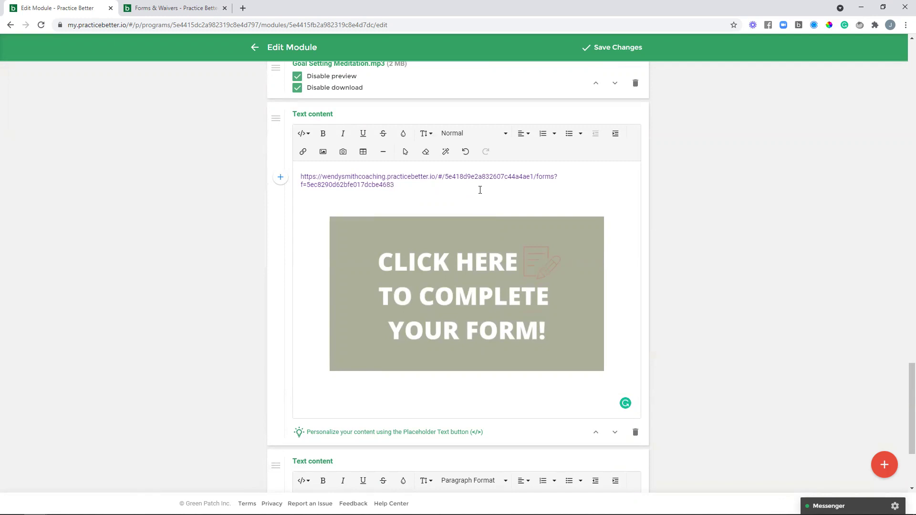
- Select the pasted form link and delete it, leaving the graphic's text block
left_click(431, 187)
left_click_drag(400, 184, 282, 176)
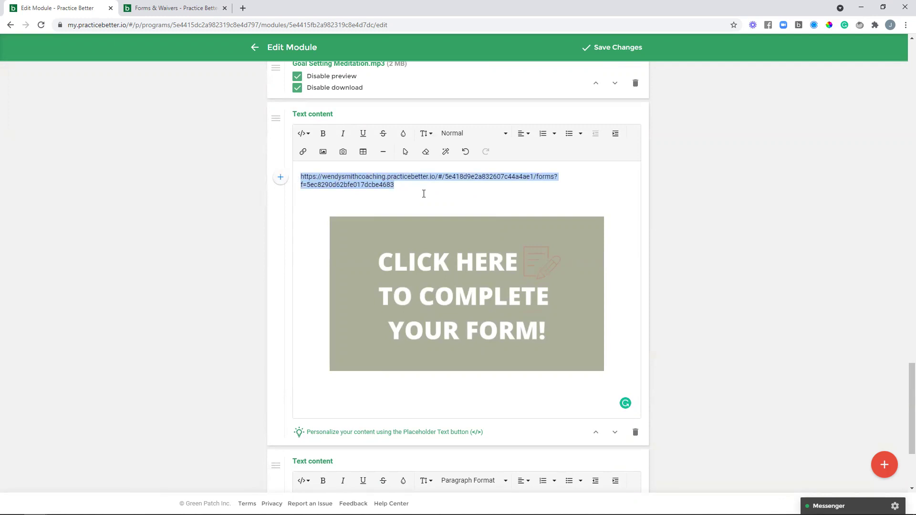
key("BackSpace")
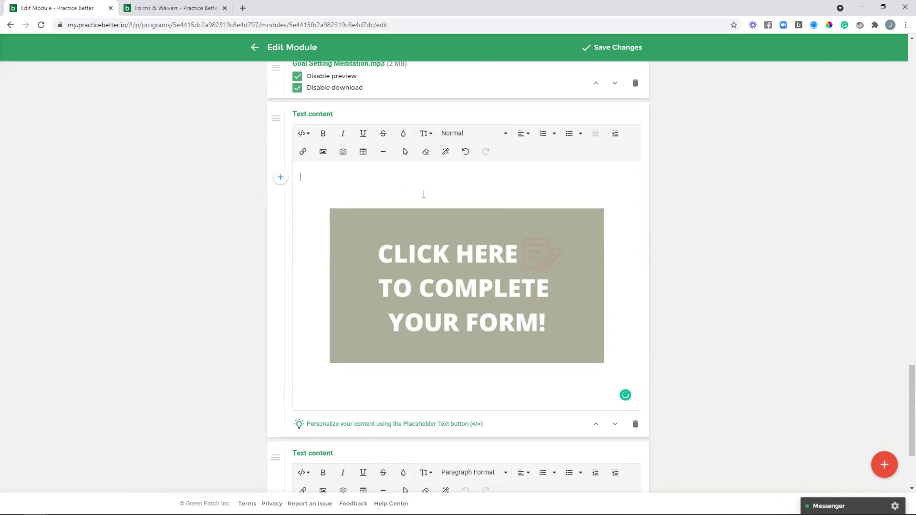
- Open the add-content options menu, then close it by clicking the empty editor line
left_click(885, 465)
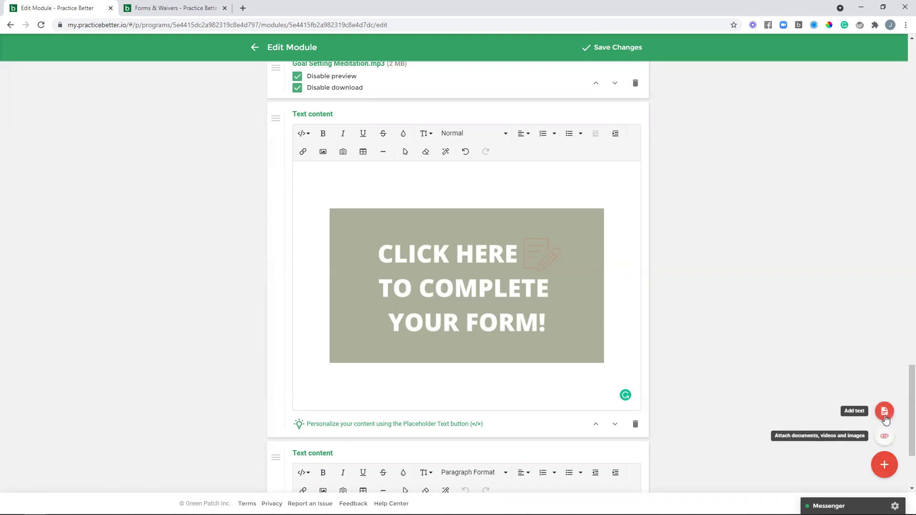
left_click(505, 184)
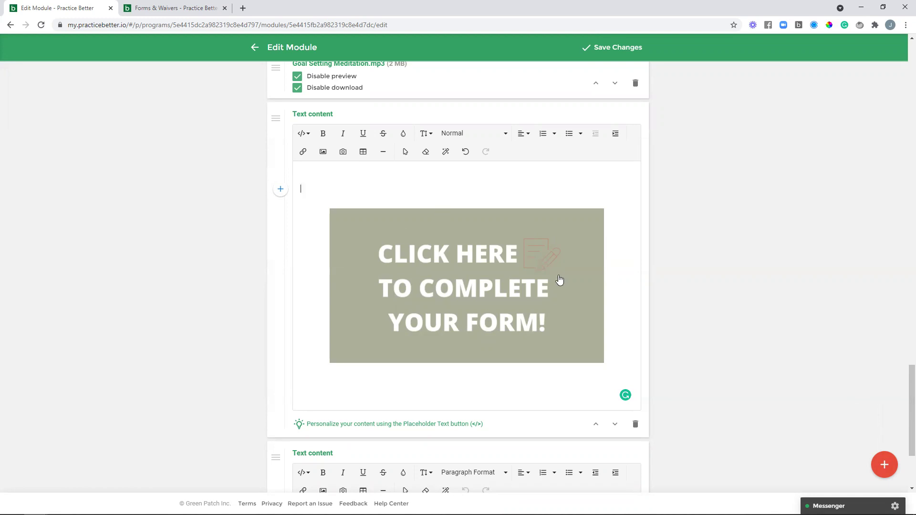
- Unlink the form graphic and relink it to the copied public form URL, opening in a new tab
left_click(560, 280)
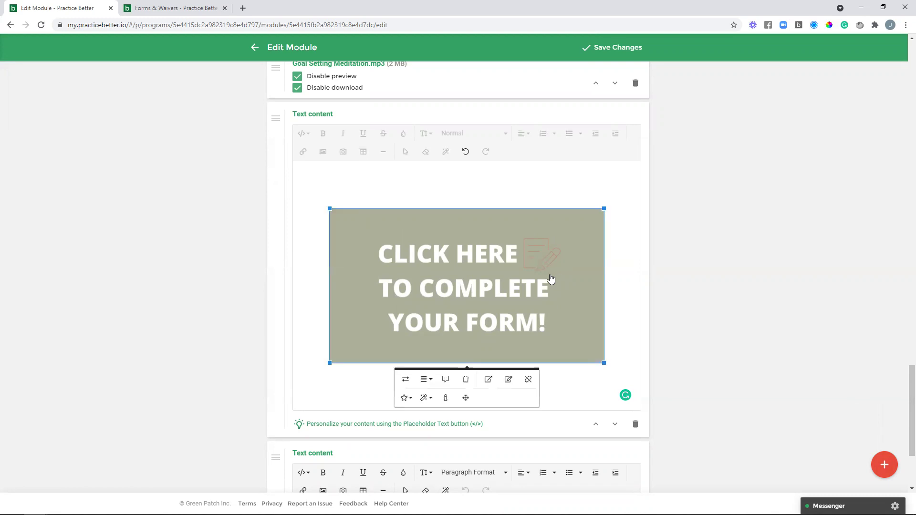
left_click(529, 380)
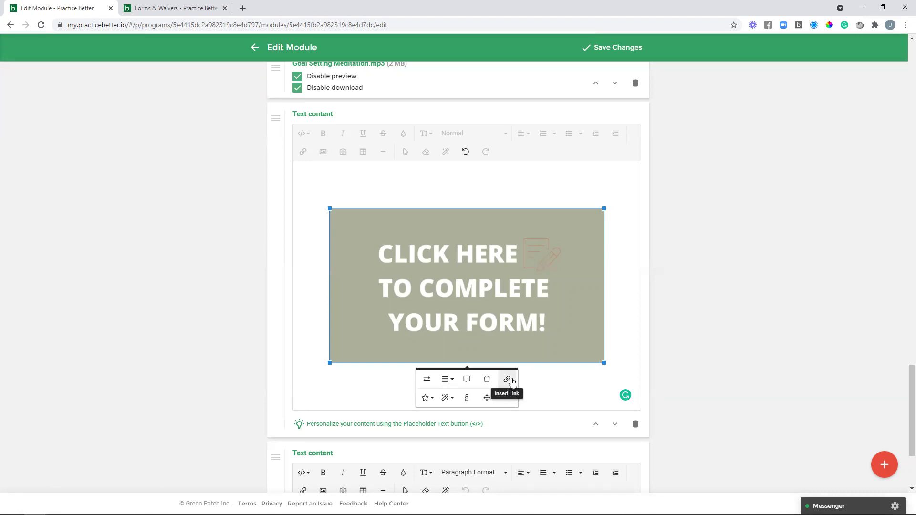
left_click(512, 382)
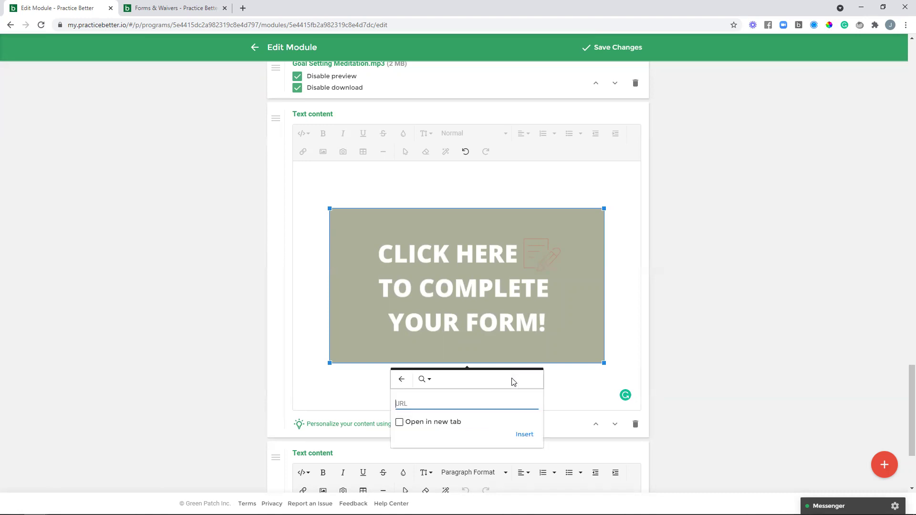
right_click(400, 402)
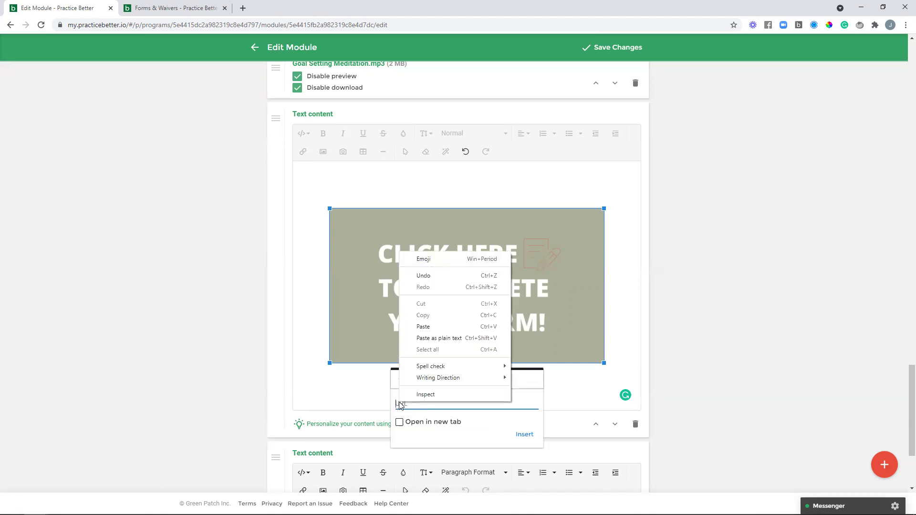
left_click(429, 329)
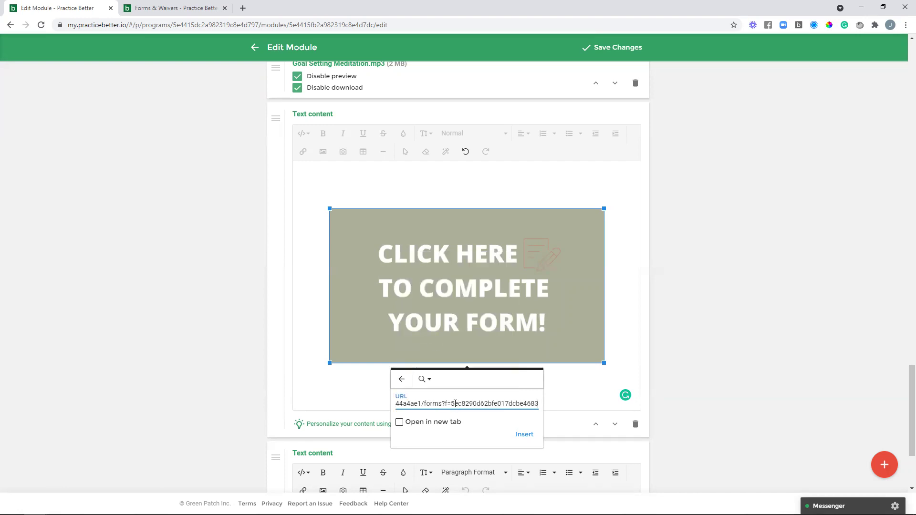
left_click(399, 423)
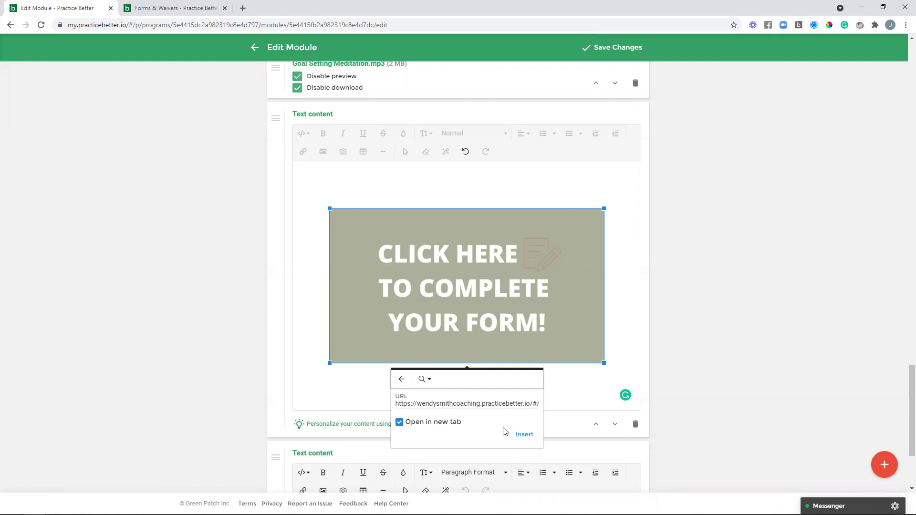
left_click(525, 434)
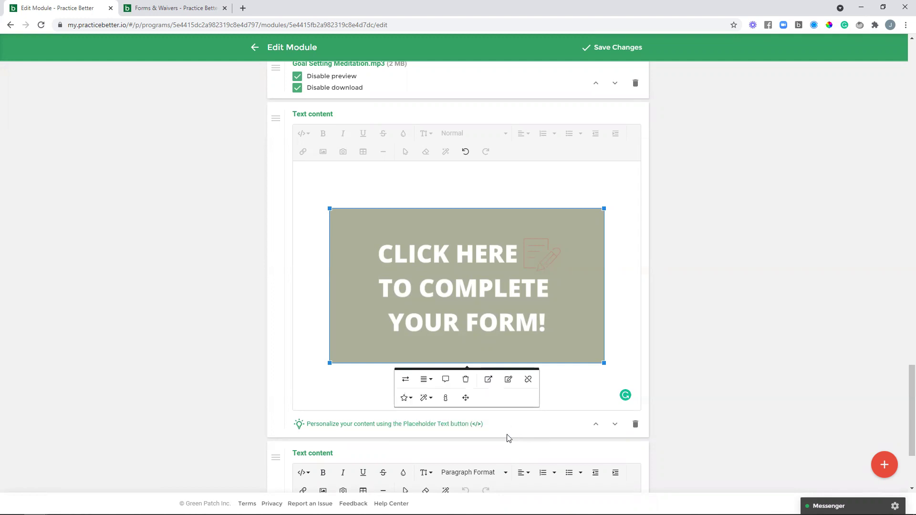
- Deselect the graphic, scroll the saved module preview, and close the opened Goal Setting Worksheet window
left_click(619, 353)
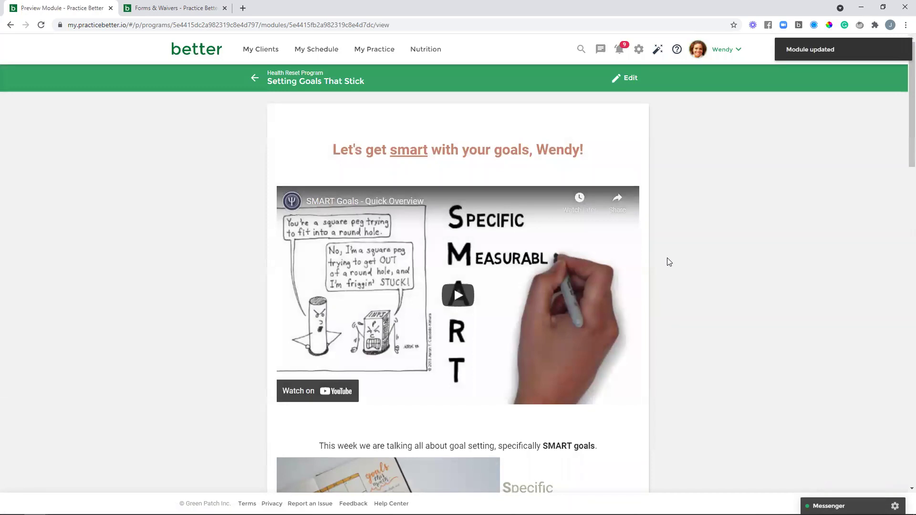
scroll(666, 265, "down", 1)
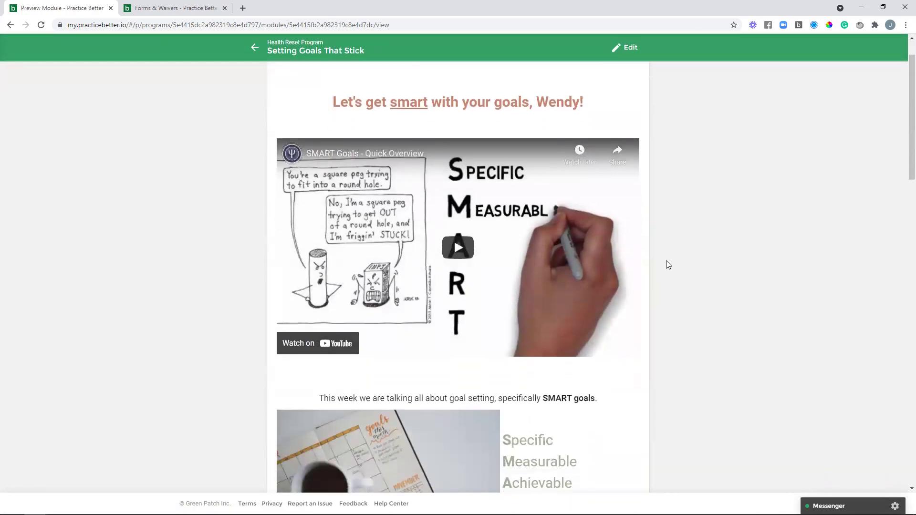
scroll(667, 261, "down", 10)
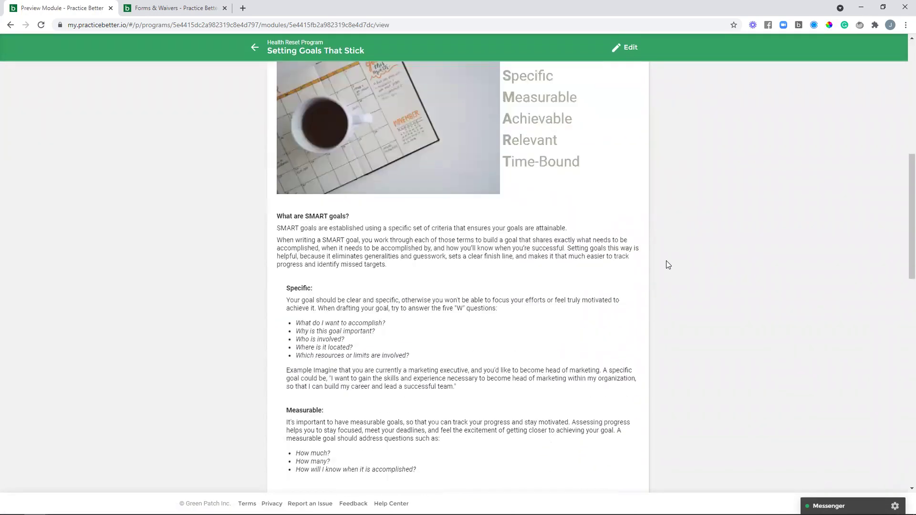
scroll(667, 262, "down", 10)
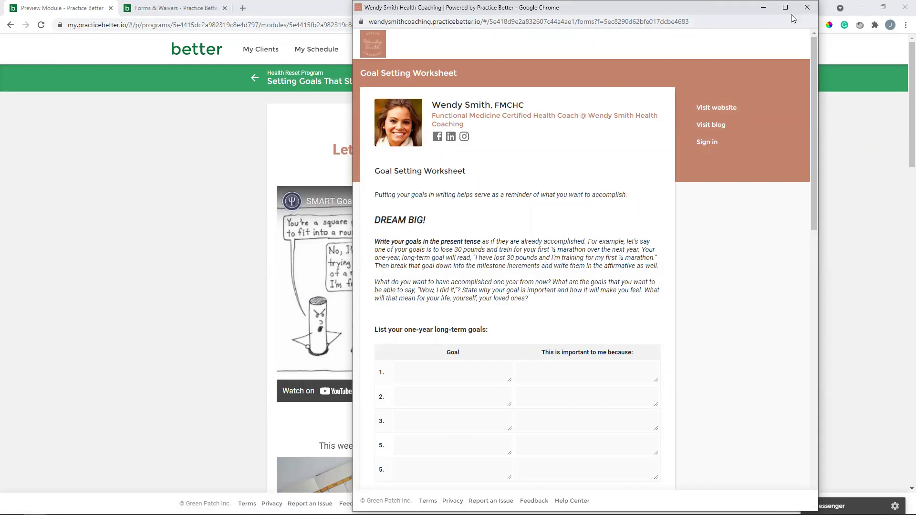
left_click(807, 7)
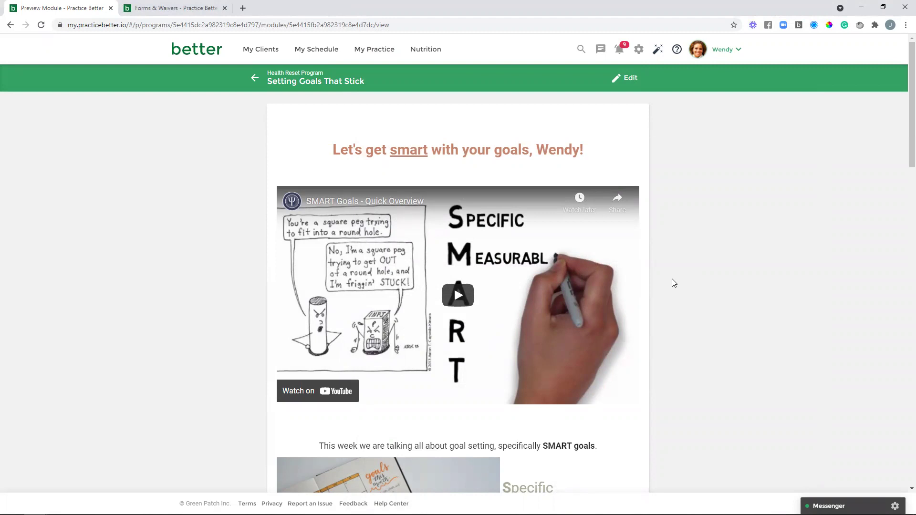
- Scroll the module preview down to the form graphic above Tasks to Complete
scroll(674, 283, "down", 20)
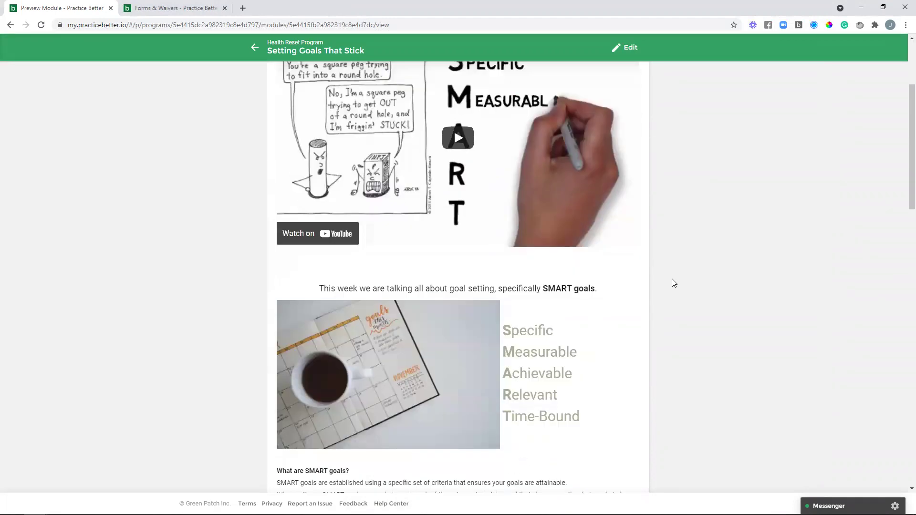
scroll(674, 285, "down", 2)
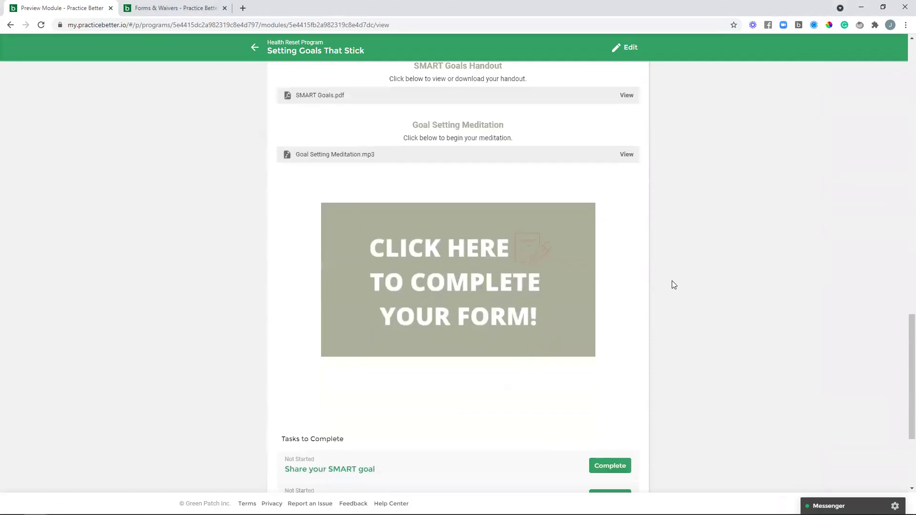